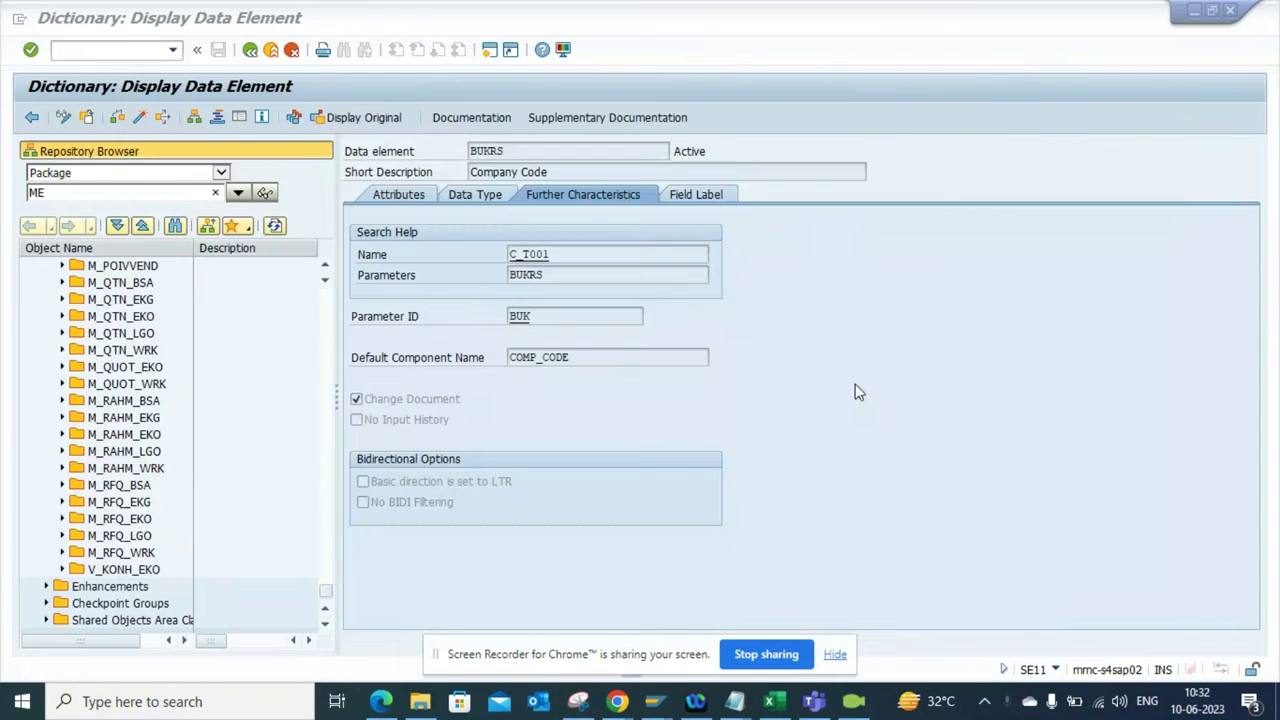
pyautogui.hotkey('alt', 'Tab')
pyautogui.hotkey('alt', 'Tab')
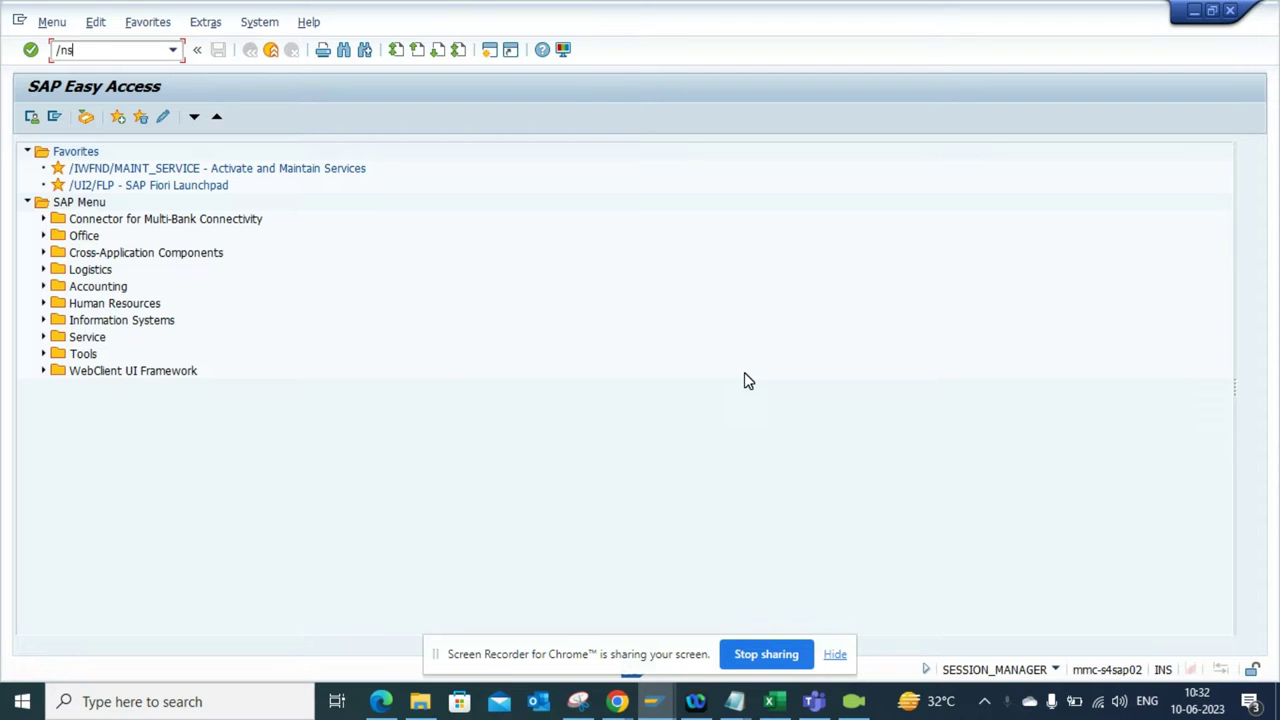
# Step: Open the SE11 ABAP Dictionary initial screen in SAP with database table EKKO entered
pyautogui.write('11')
pyautogui.press('Return')
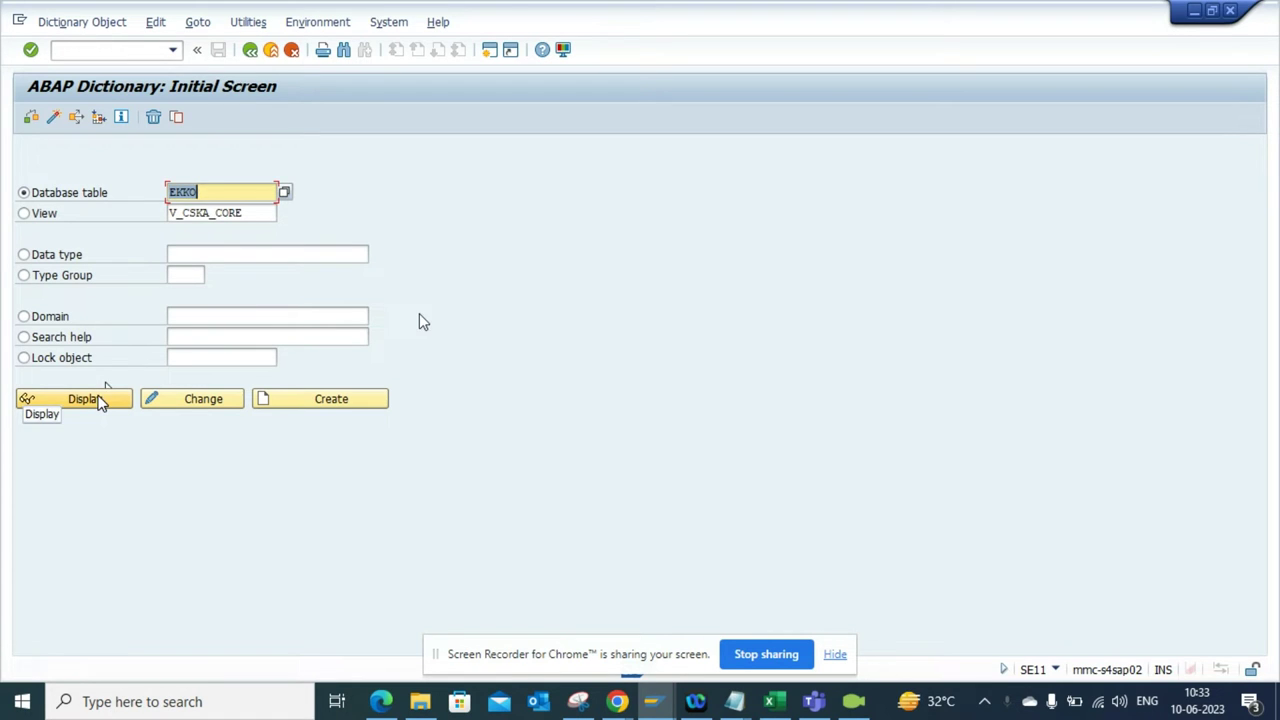
# Step: Display table EKKO and start a where-used search for its EBELN field
pyautogui.click(100, 400)
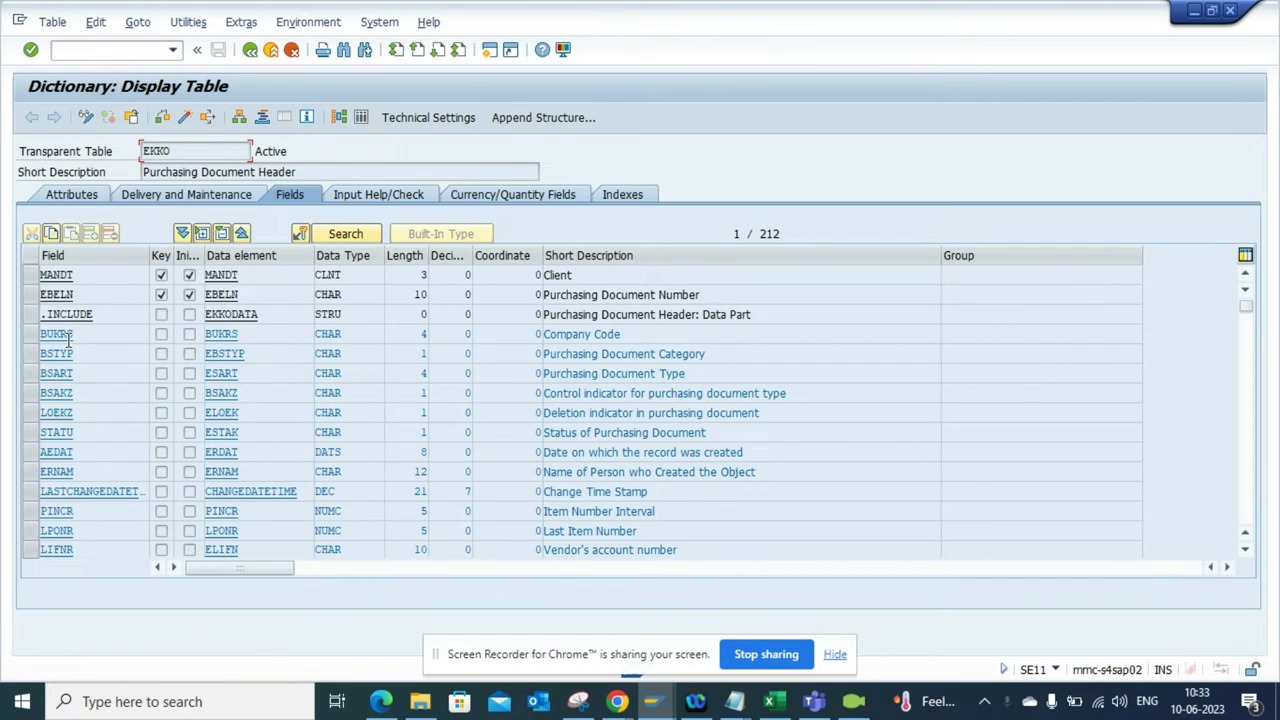
pyautogui.click(30, 296)
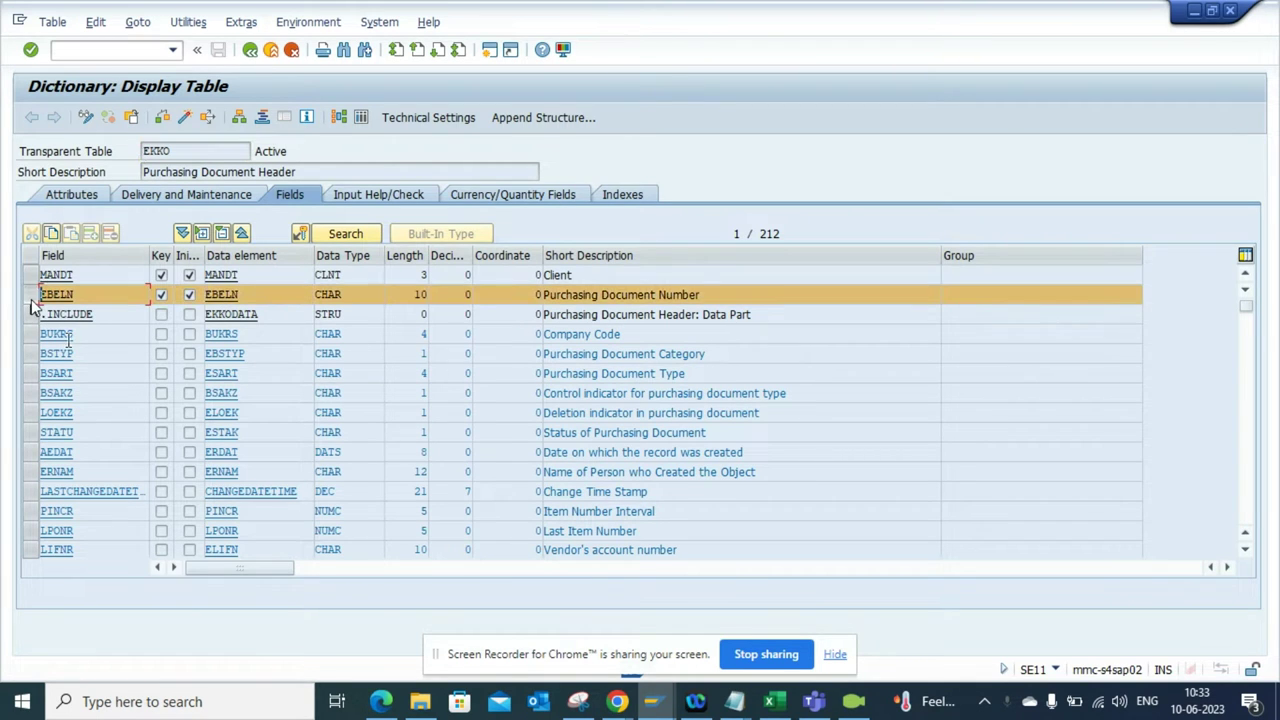
pyautogui.click(210, 120)
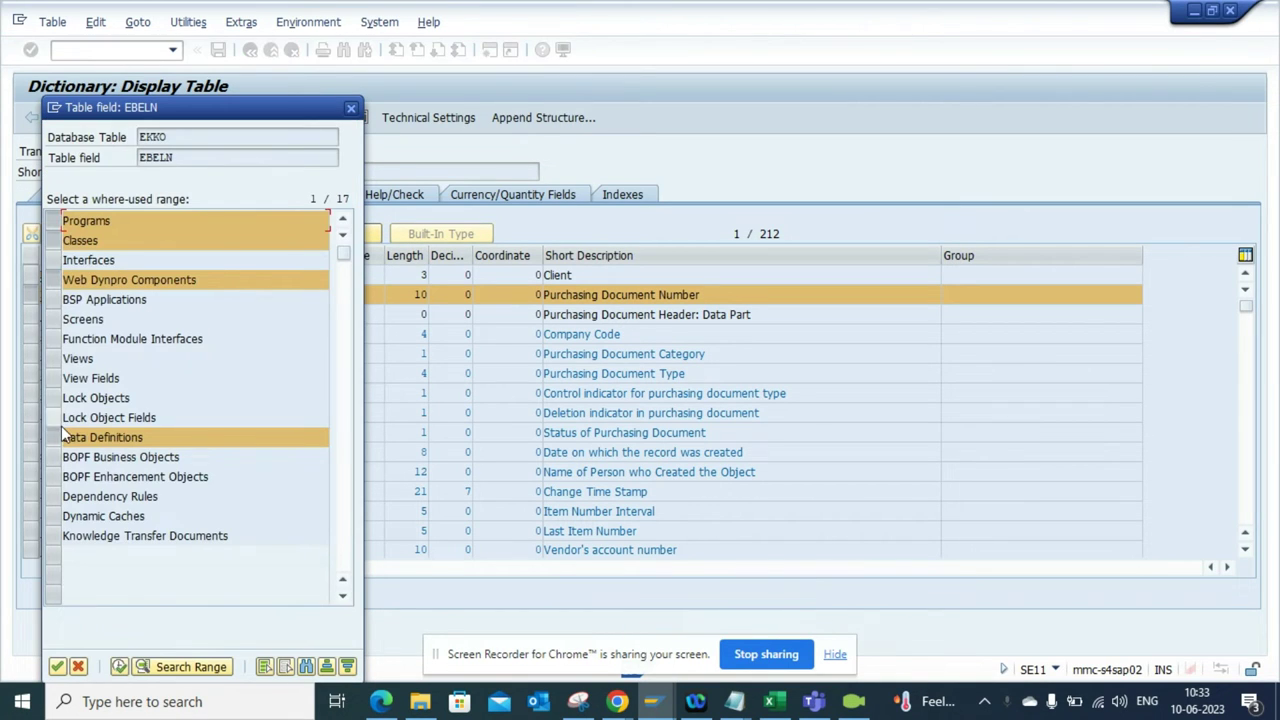
# Step: Restrict the where-used search range to View Fields only and run it, giving 181 hits
pyautogui.click(57, 433)
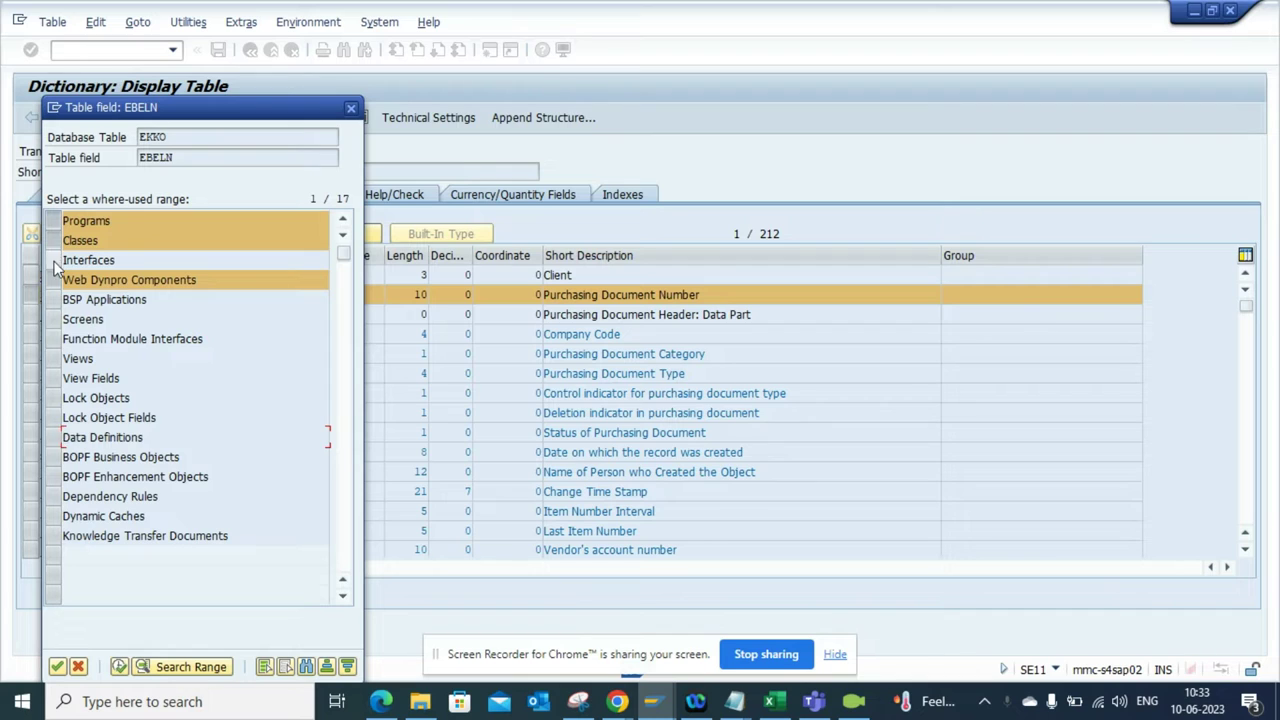
pyautogui.click(55, 281)
pyautogui.click(55, 242)
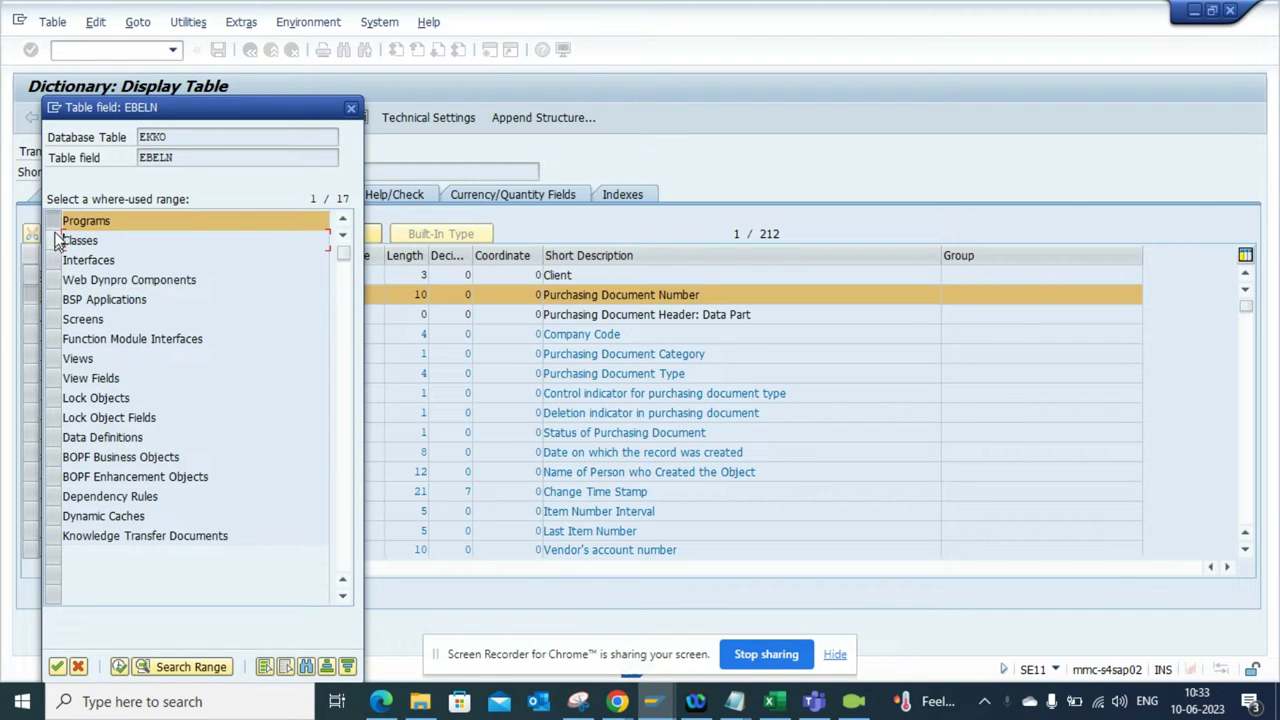
pyautogui.click(55, 379)
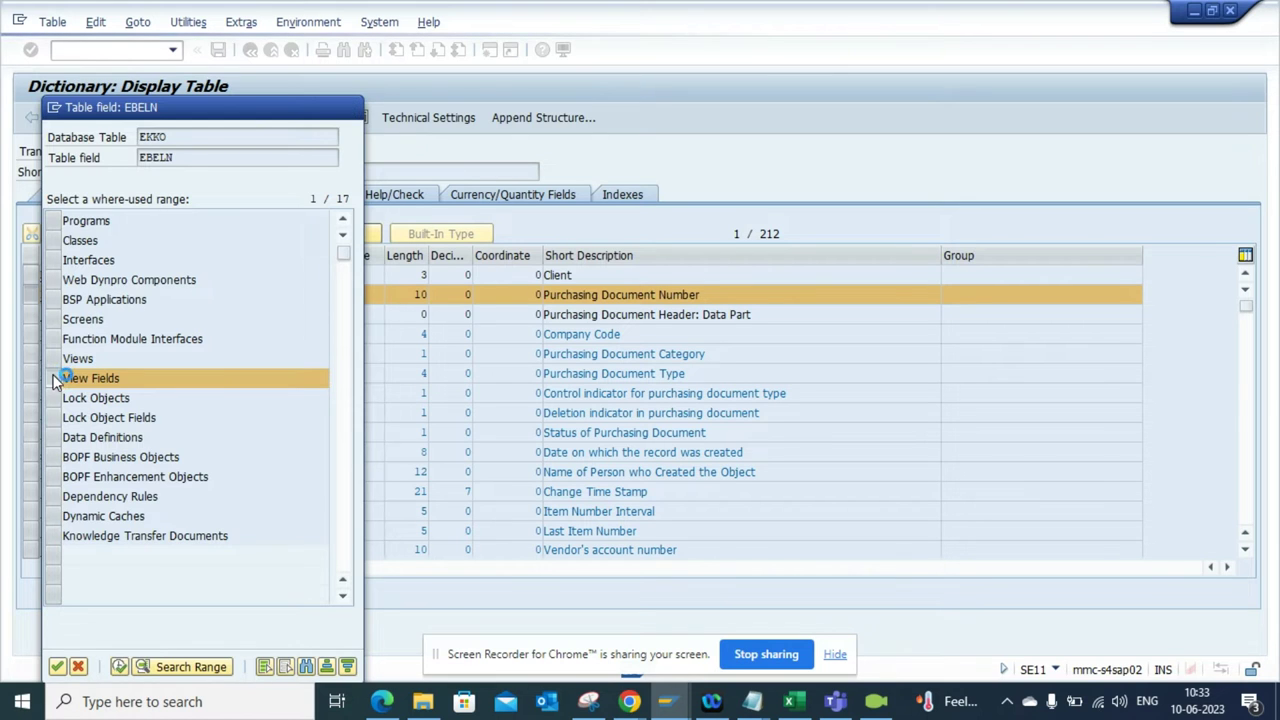
pyautogui.press('Return')
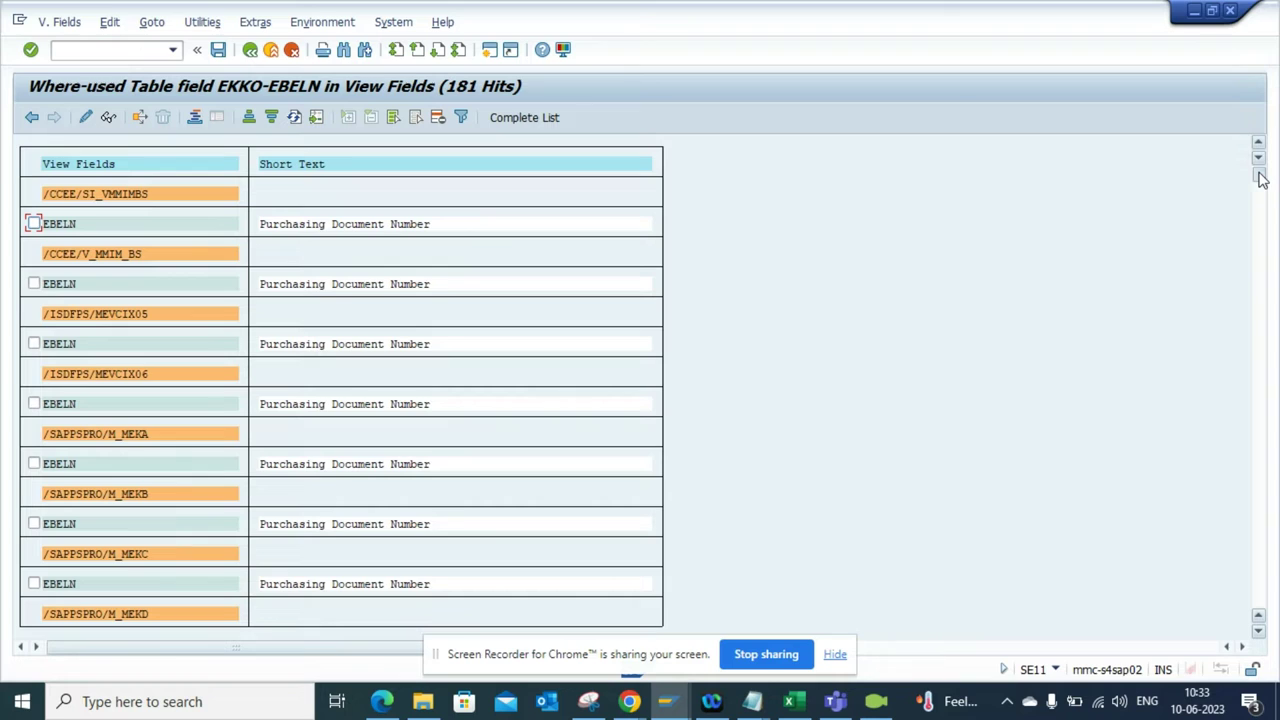
pyautogui.moveTo(1260, 177); pyautogui.dragTo(1273, 600)
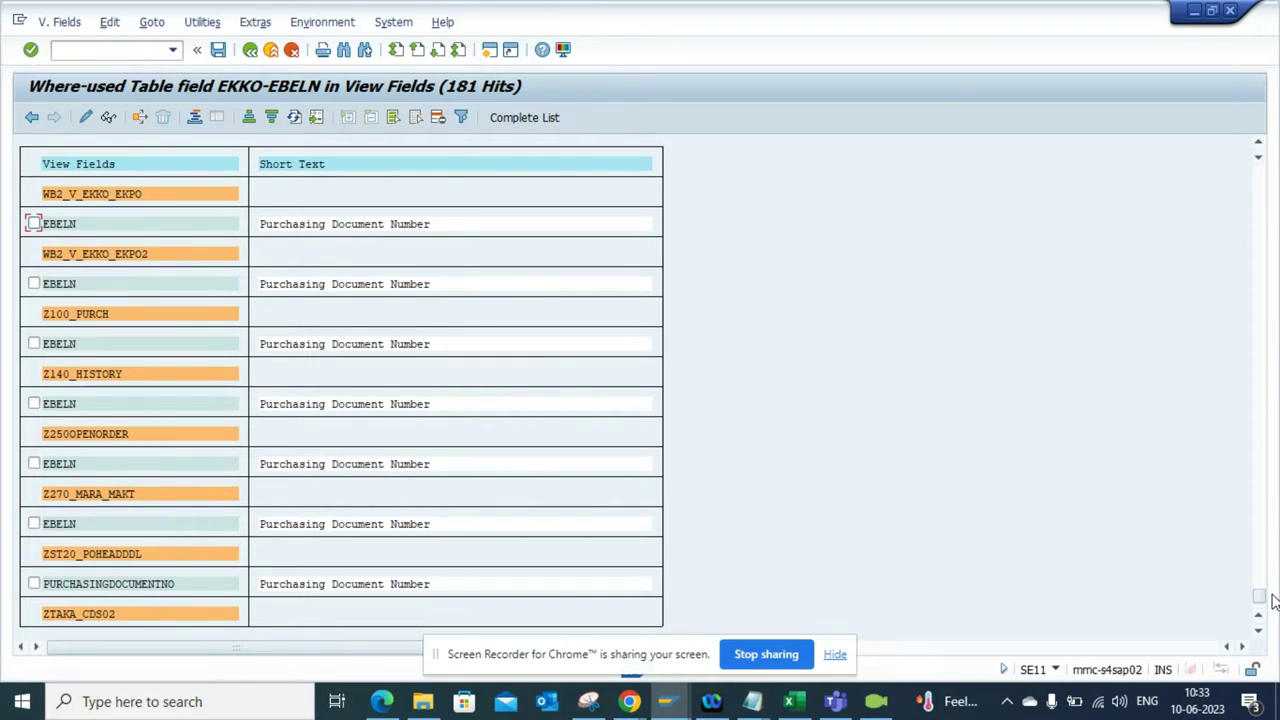
pyautogui.click(1260, 322)
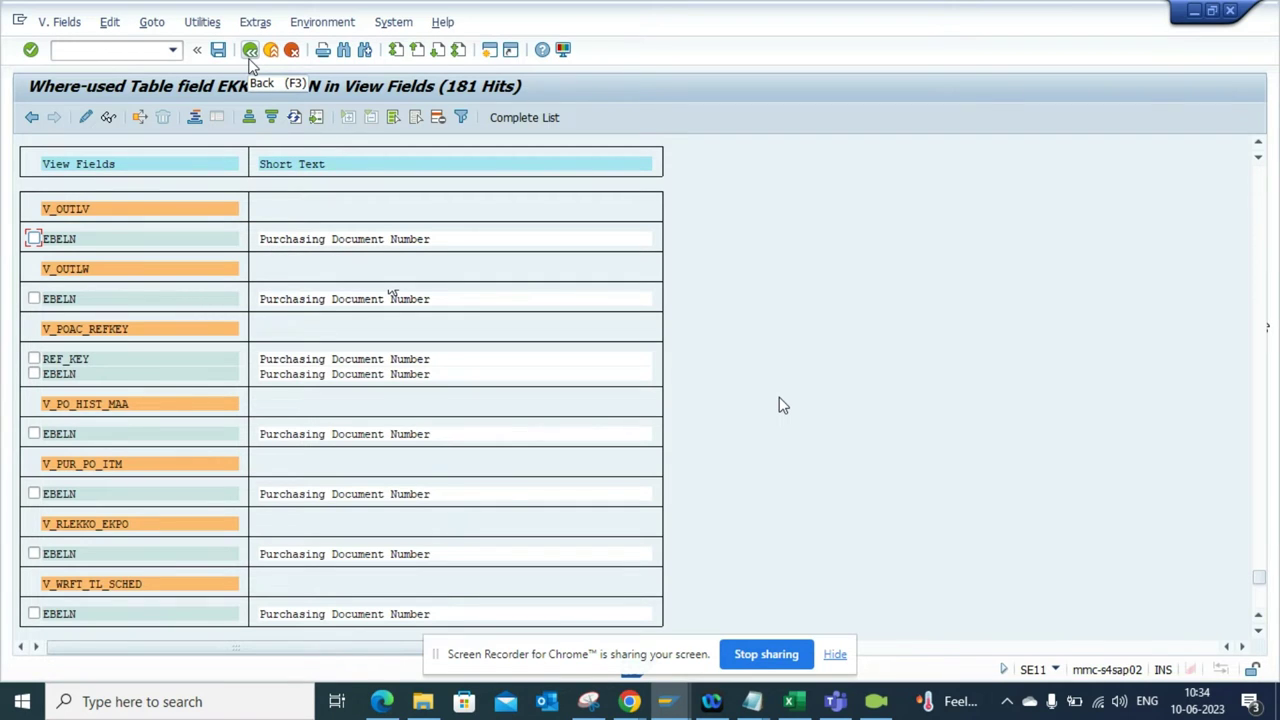
pyautogui.press('F3')
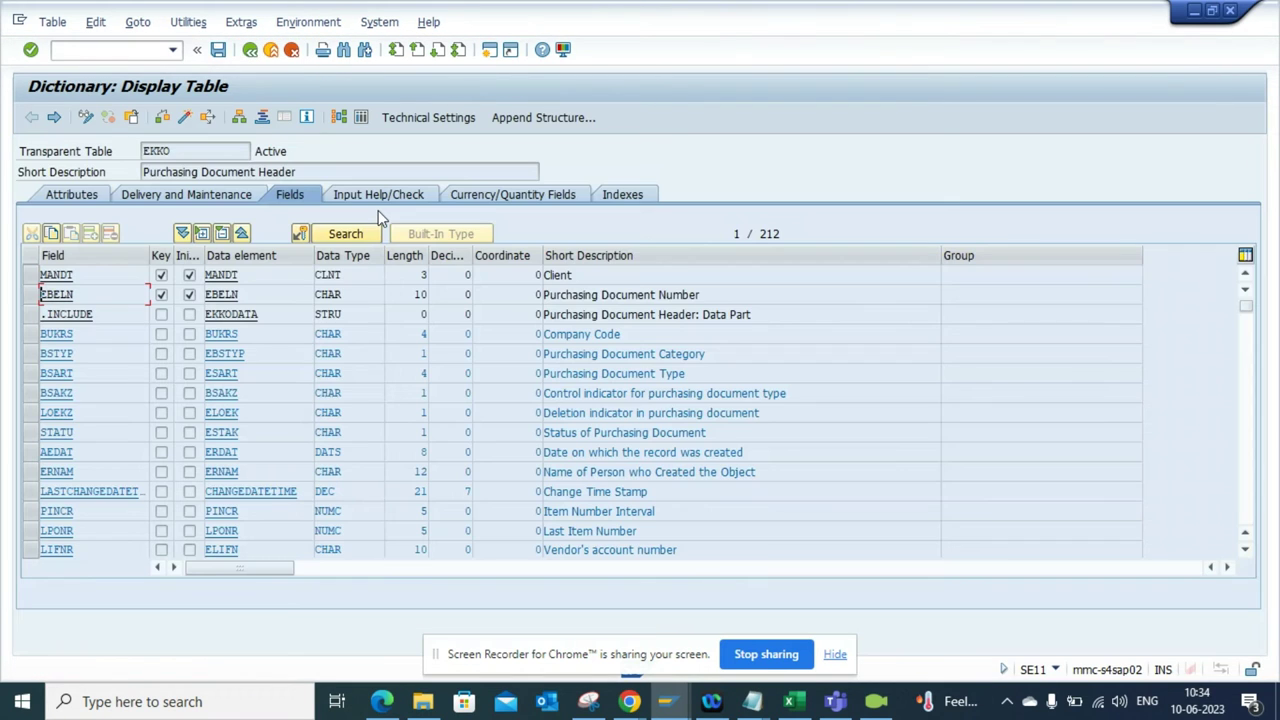
# Step: Show package ME's object list in the Repository Browser beside table EKKO, scrolled to the top
pyautogui.click(217, 152)
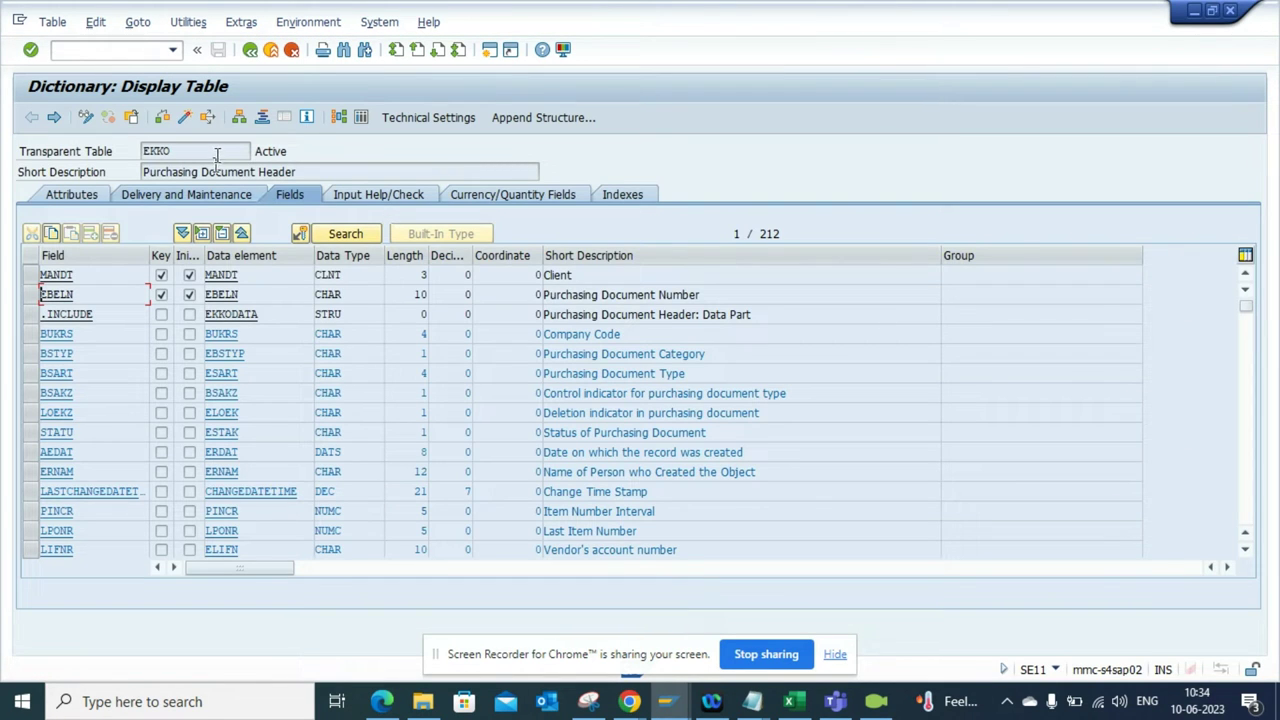
pyautogui.click(237, 124)
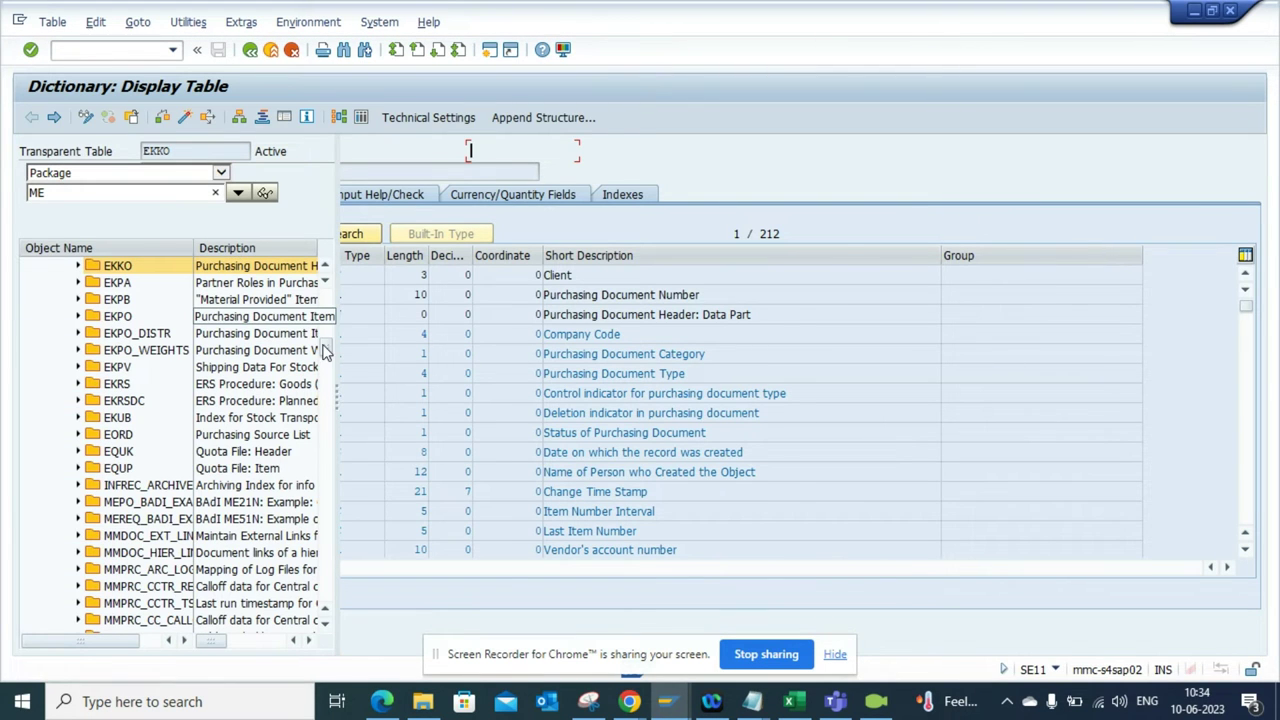
pyautogui.moveTo(325, 346); pyautogui.dragTo(331, 581)
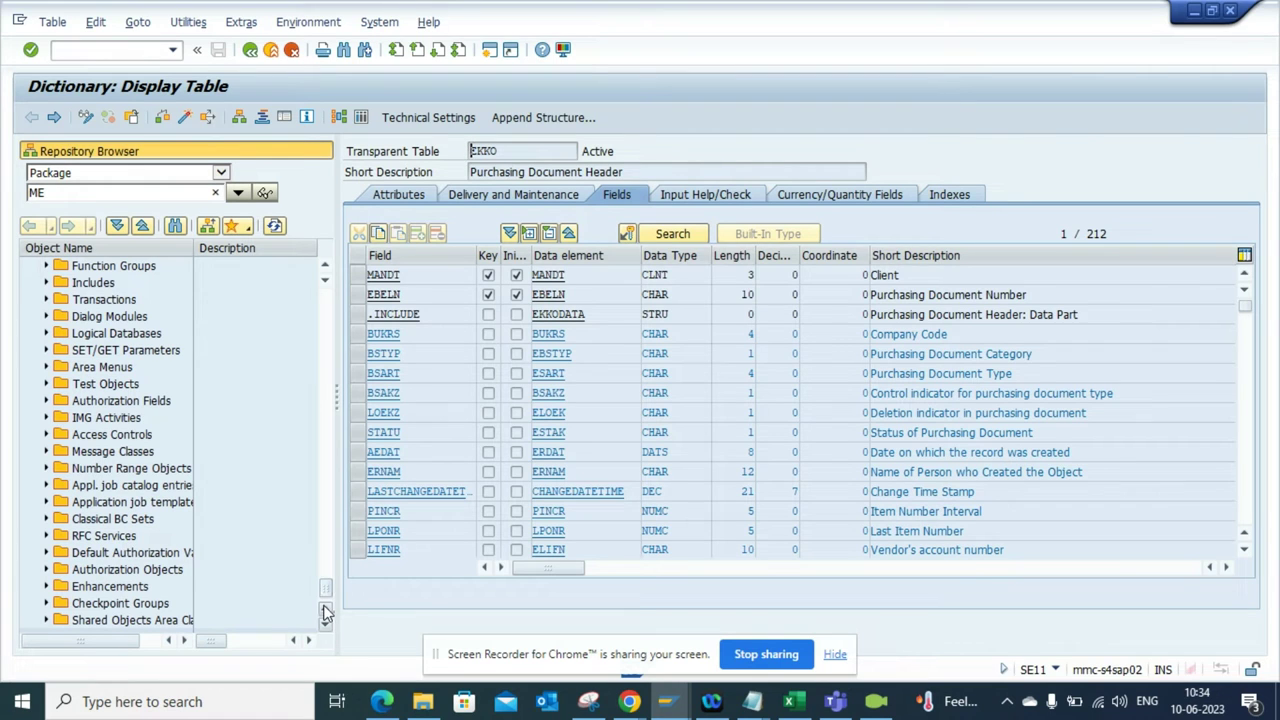
pyautogui.click(327, 266)
pyautogui.click(327, 266)
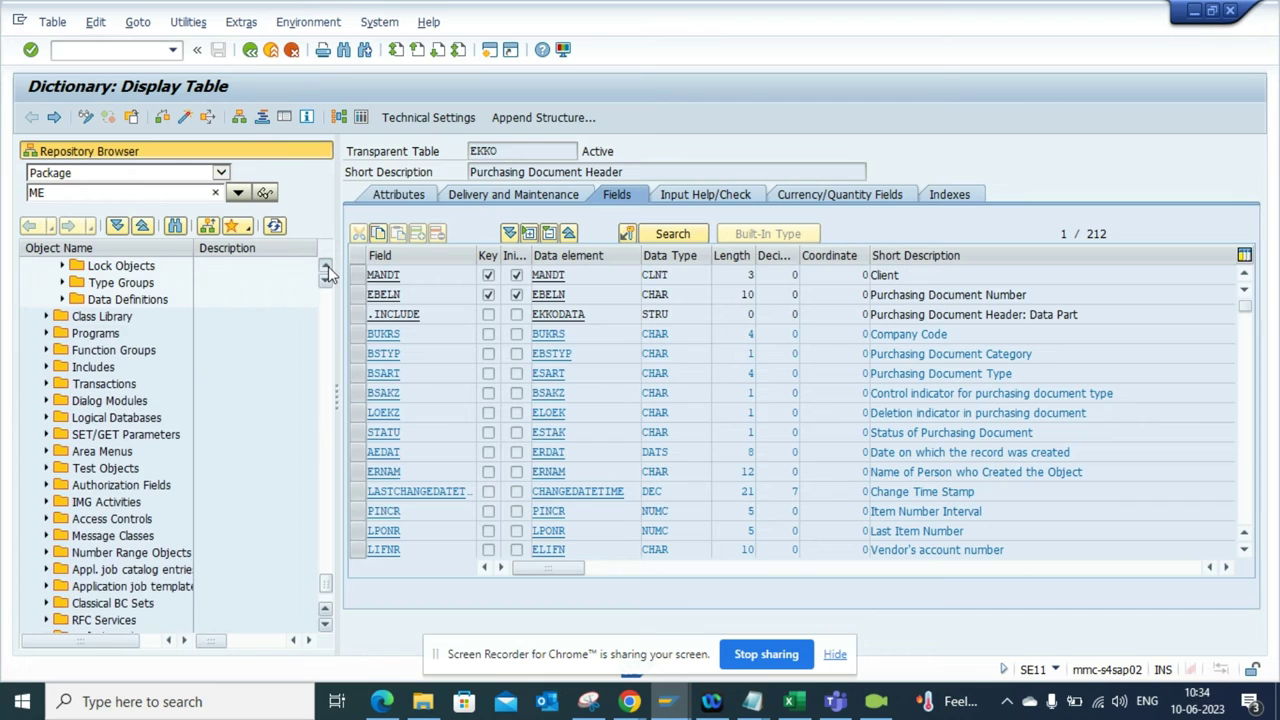
pyautogui.click(327, 266)
pyautogui.click(327, 266)
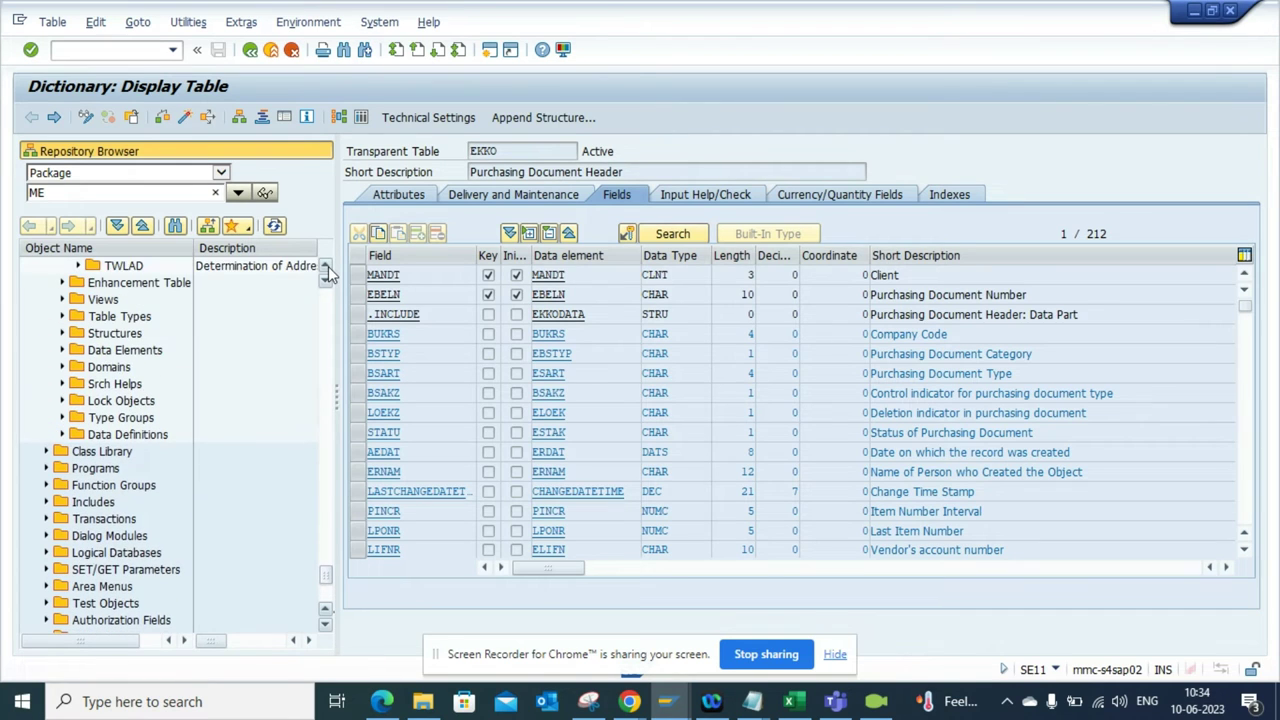
# Step: Expand the package's Views folder and widen the object list pane to show full descriptions
pyautogui.click(62, 300)
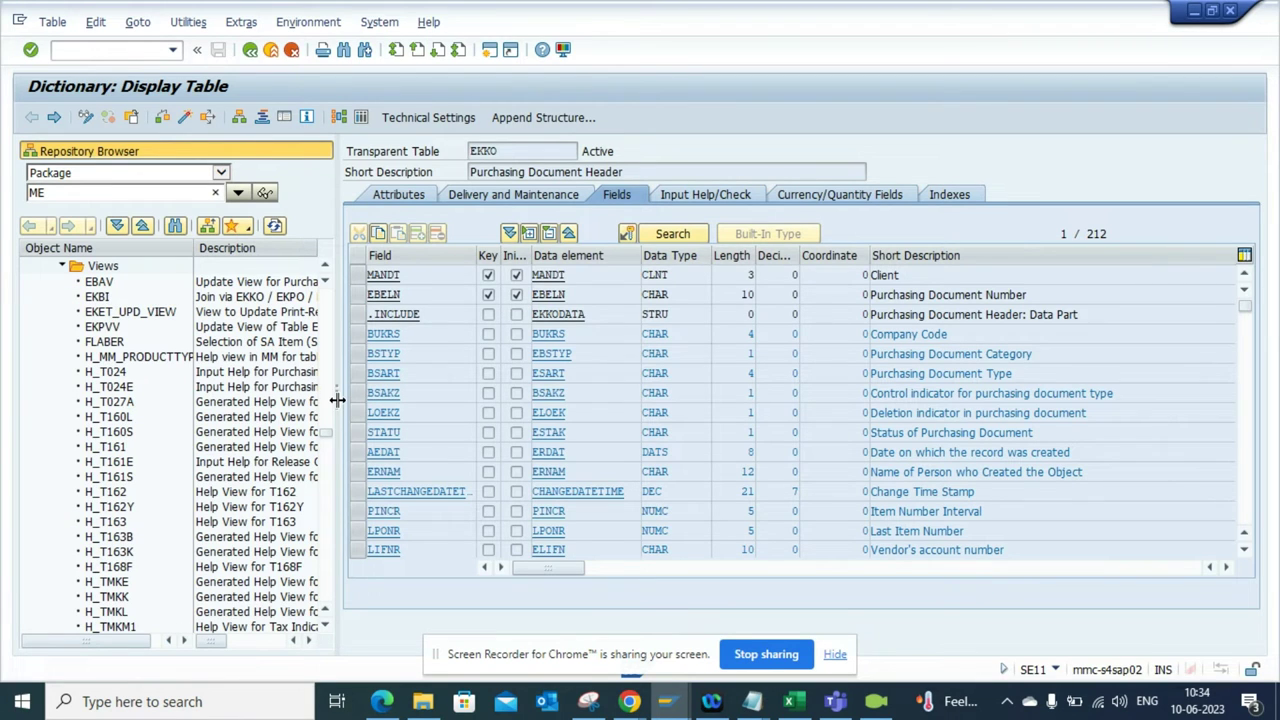
pyautogui.moveTo(338, 400); pyautogui.dragTo(345, 400)
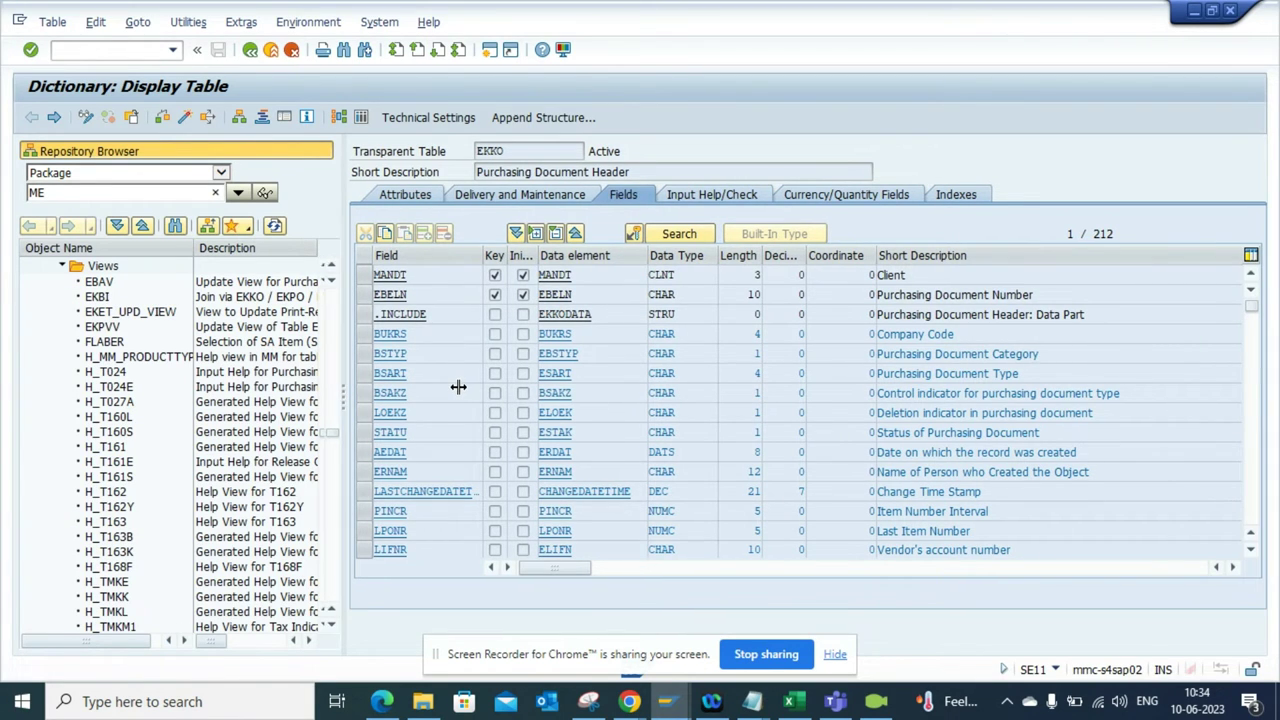
pyautogui.moveTo(446, 386); pyautogui.dragTo(448, 388)
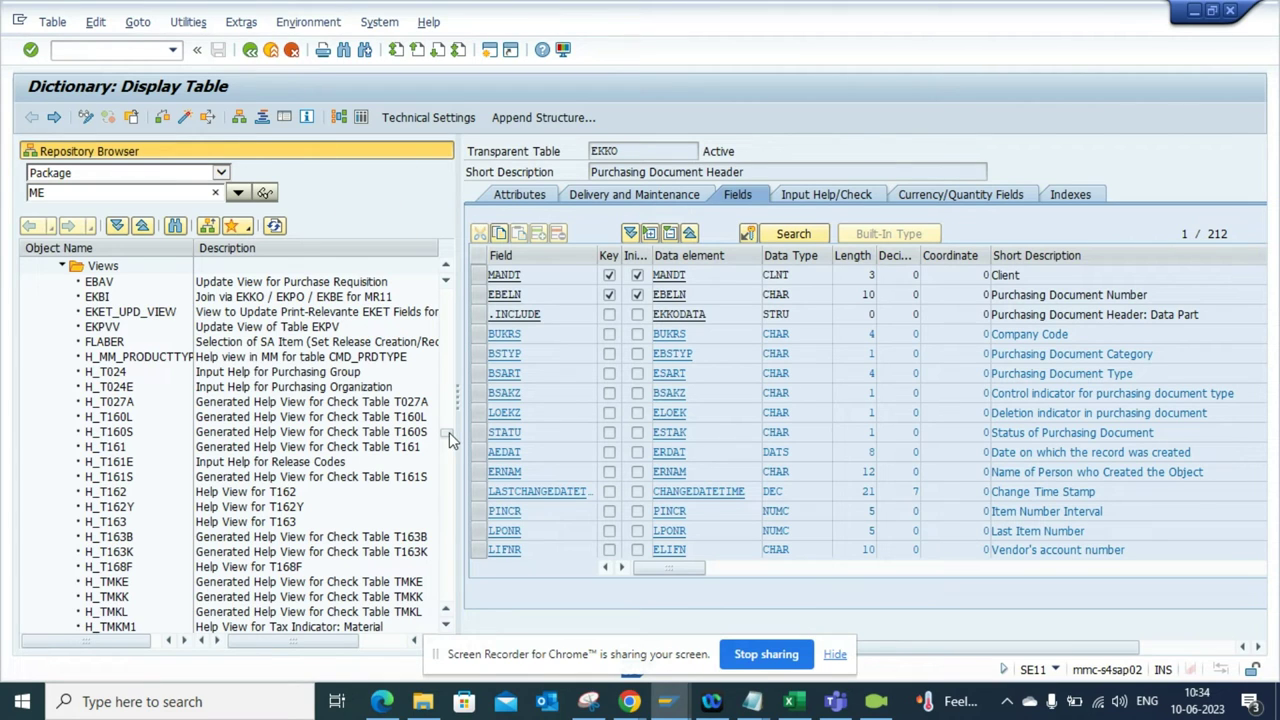
pyautogui.click(448, 548)
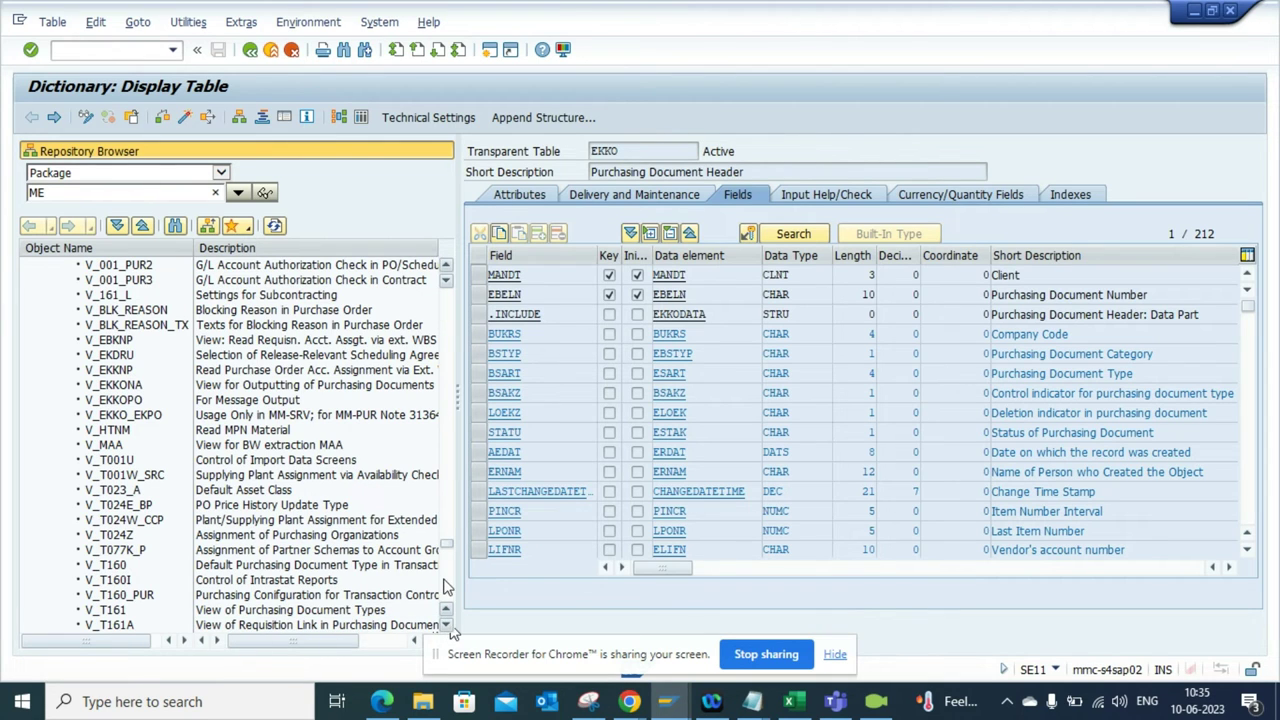
pyautogui.click(447, 588)
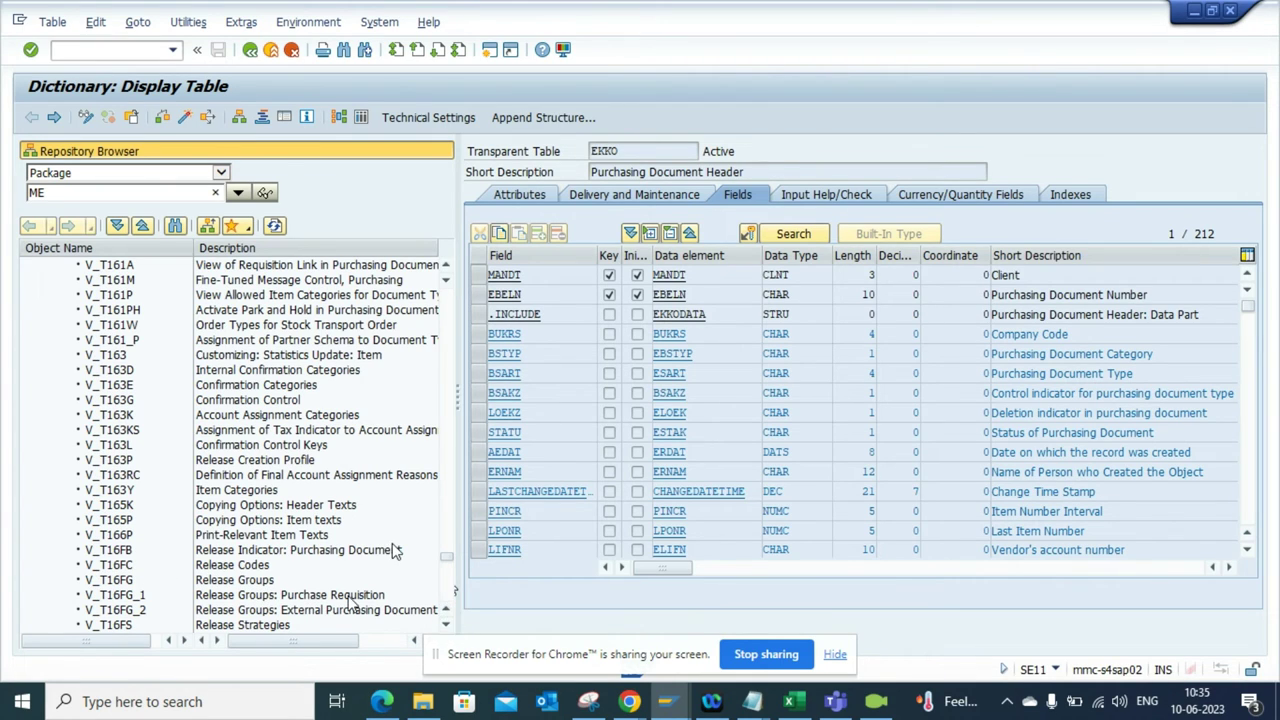
pyautogui.click(450, 319)
pyautogui.click(450, 317)
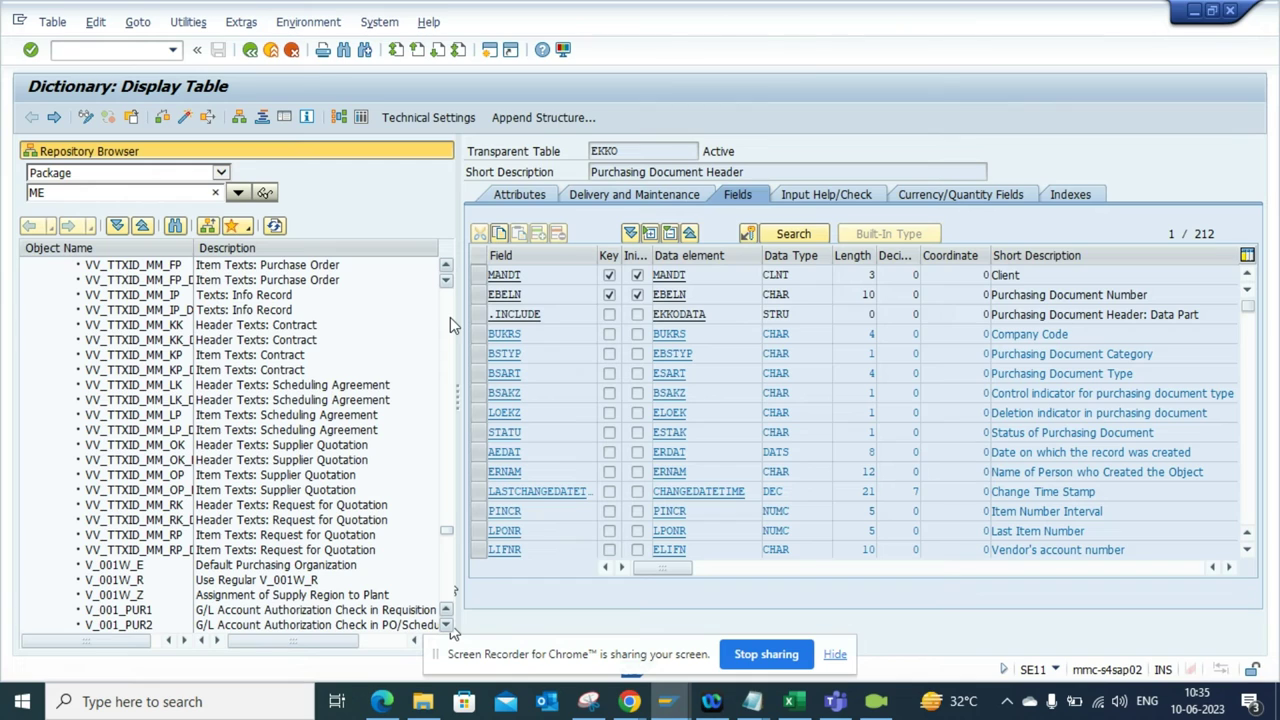
# Step: Display view VV_TTXID_MM_FP, then view VV_T161_VK_WFL, from the Repository Browser list
pyautogui.click(309, 268)
pyautogui.doubleClick(309, 268)
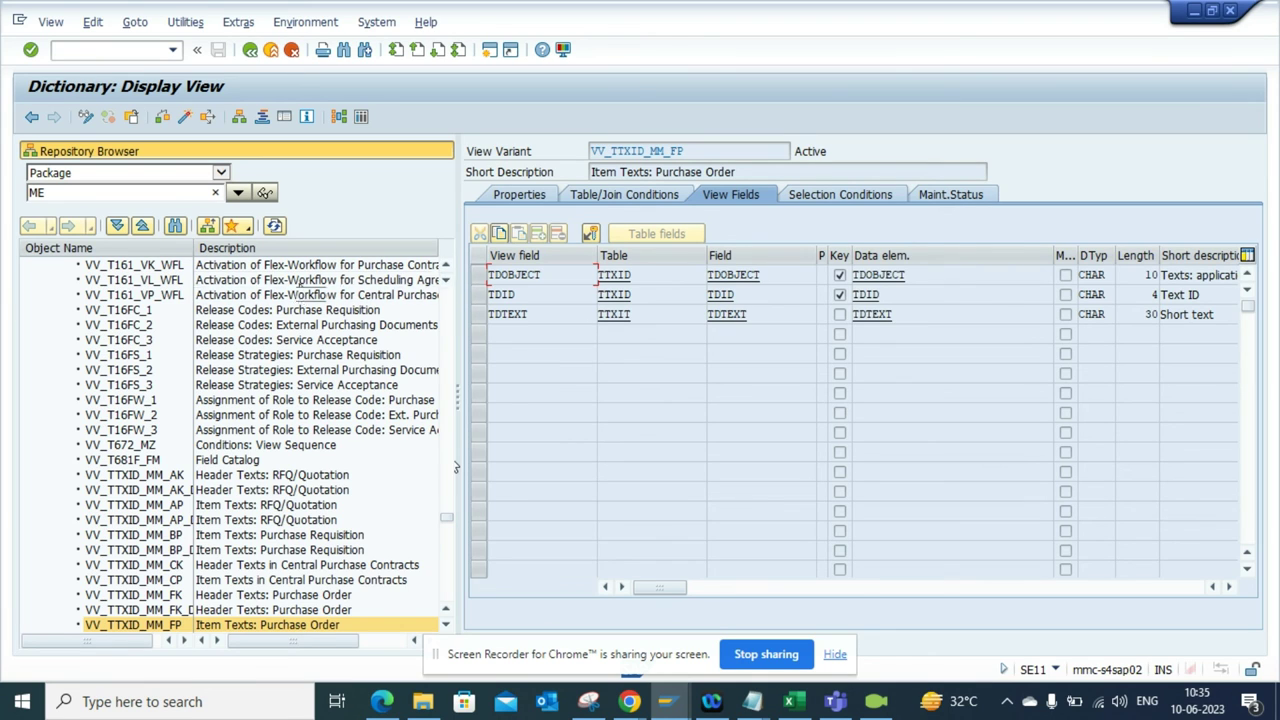
pyautogui.doubleClick(310, 265)
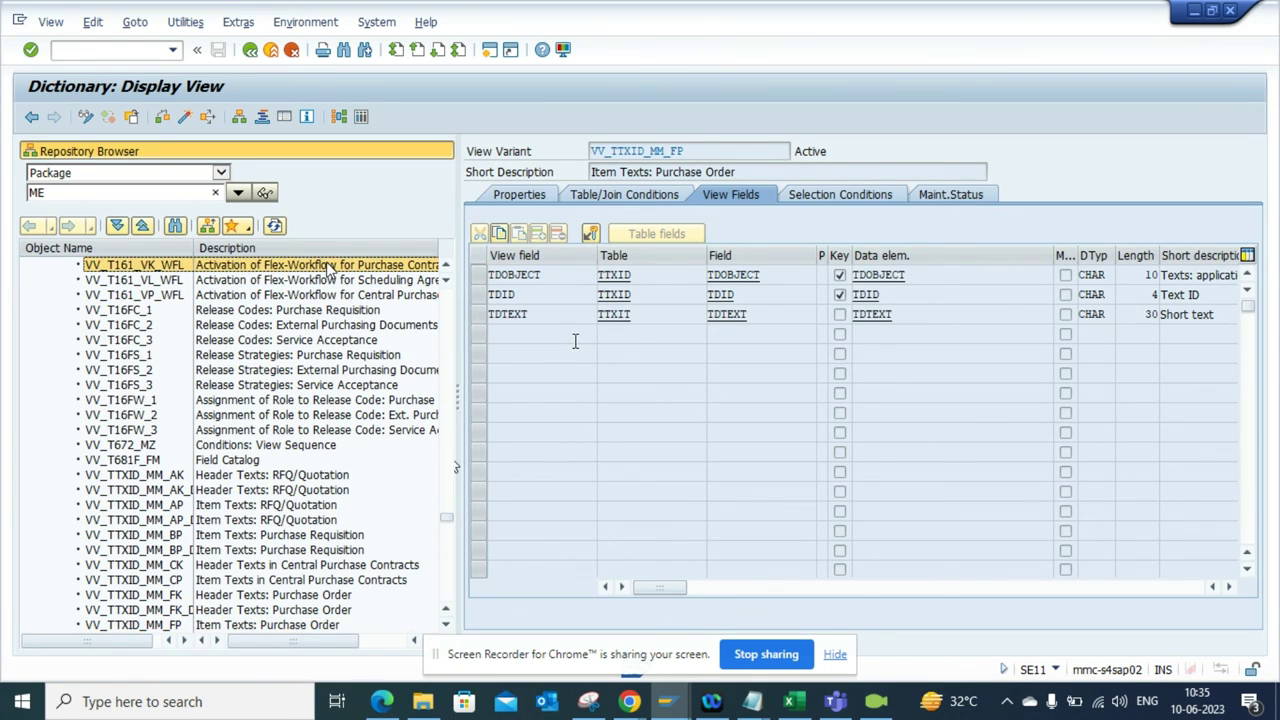